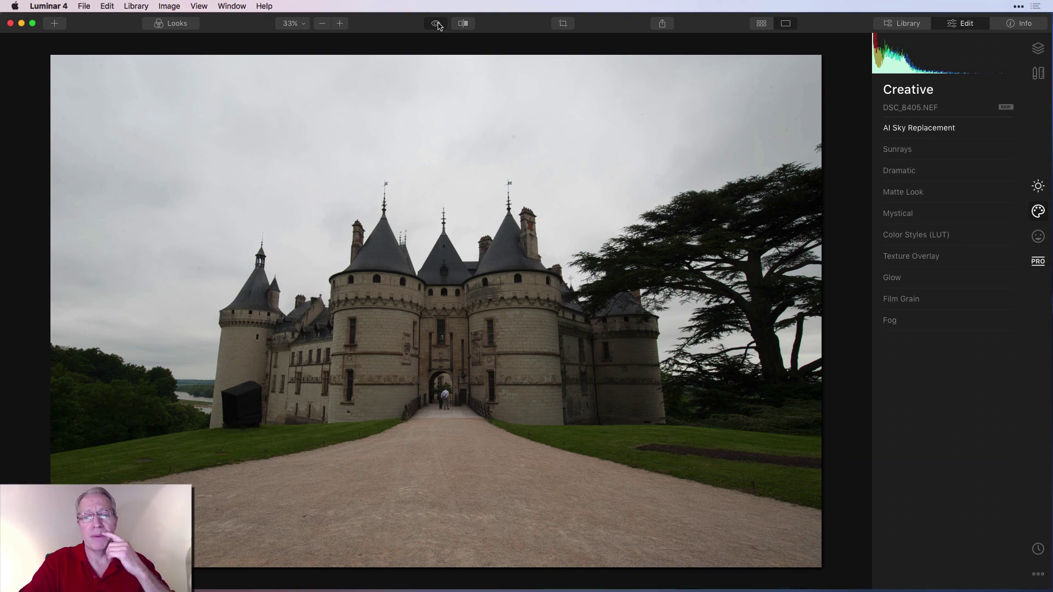
Load Suess-Cloud-Sky_391.JPG as a custom sky in AI Sky Replacement.
click(437, 24)
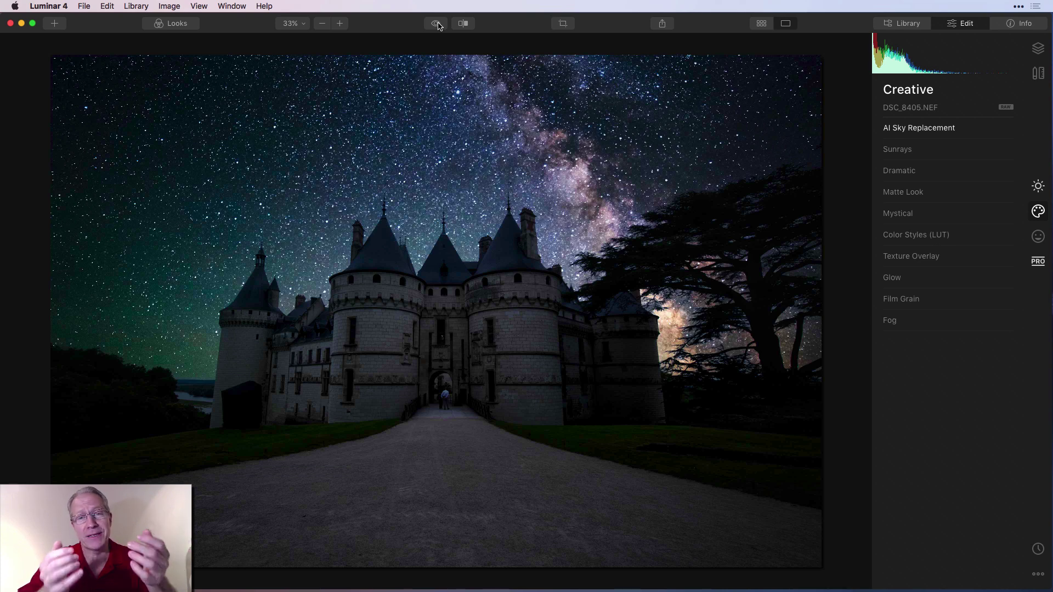
click(438, 23)
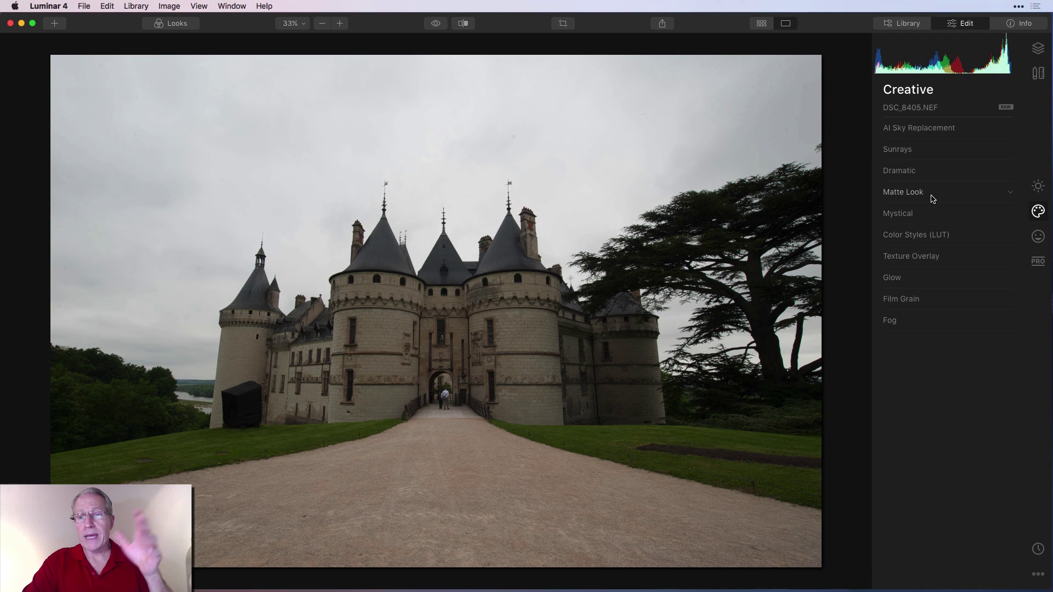
click(934, 133)
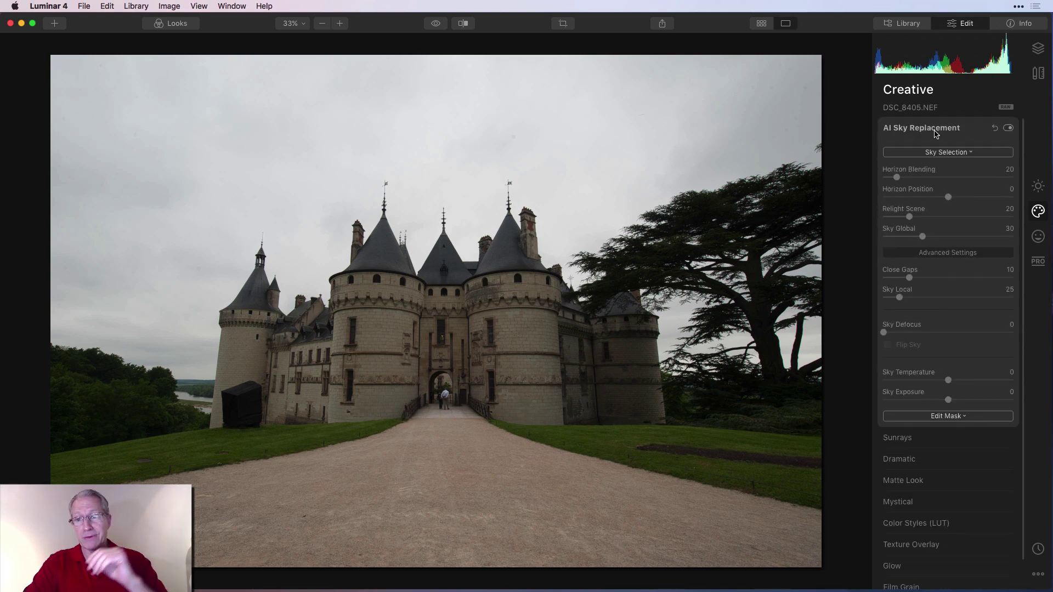
click(946, 152)
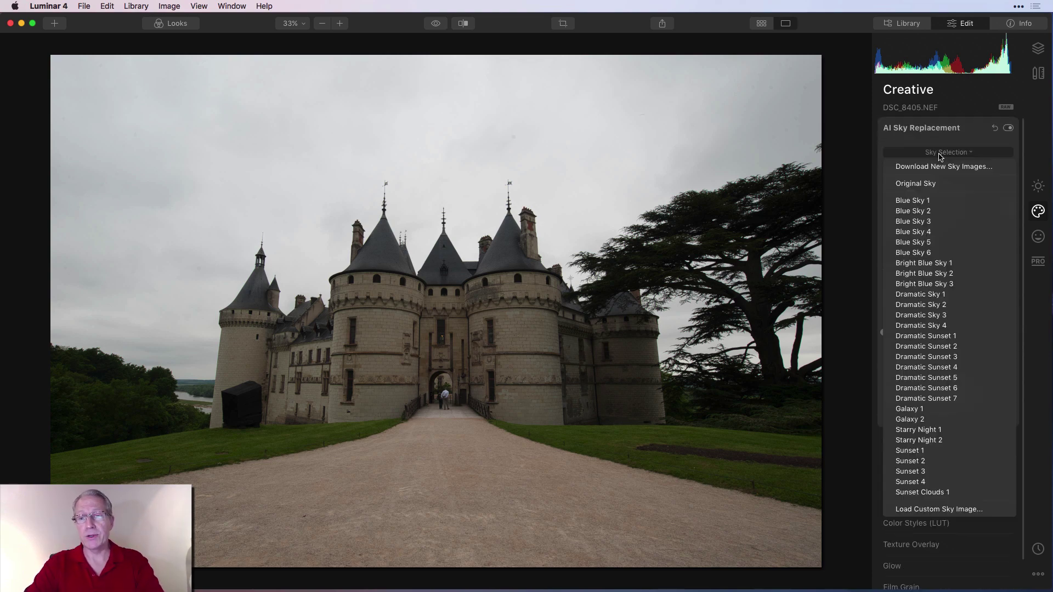
click(900, 510)
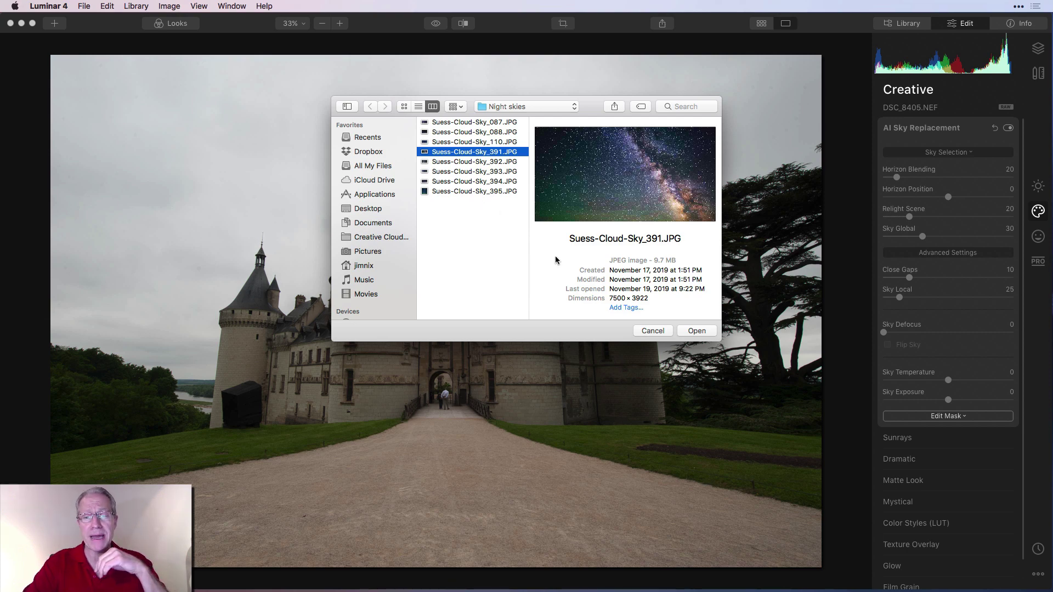
click(690, 329)
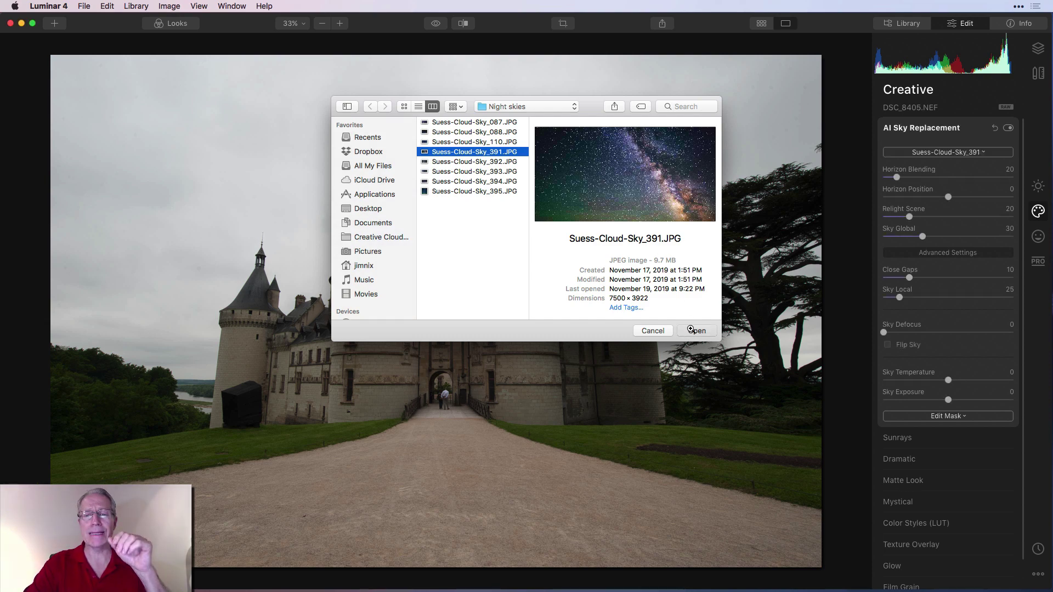
click(690, 329)
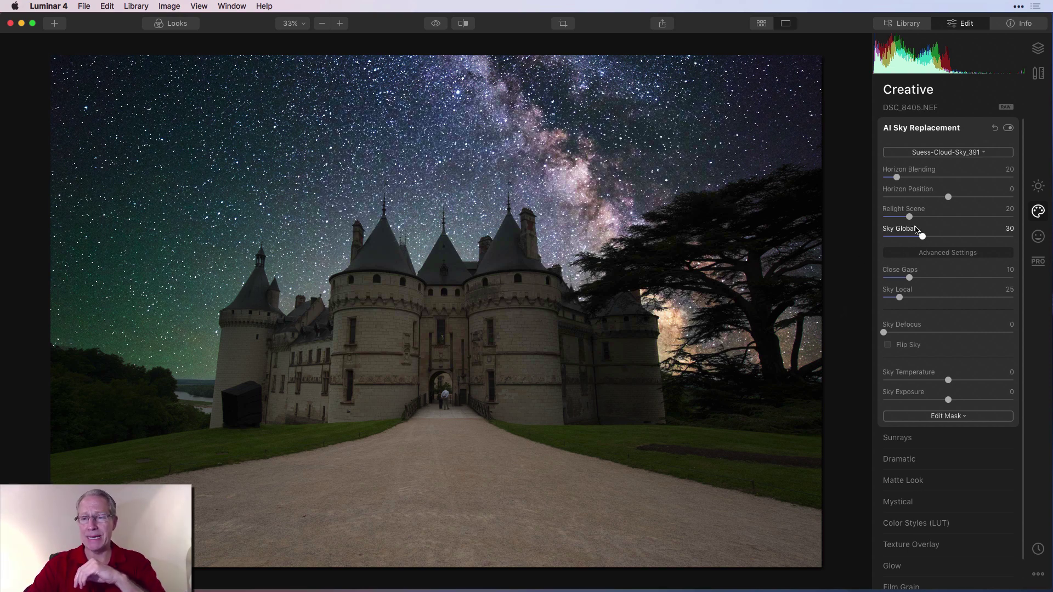
Set the sky replacement's Relight Scene to 63 and Sky Temperature to -25.
drag(910, 217, 970, 218)
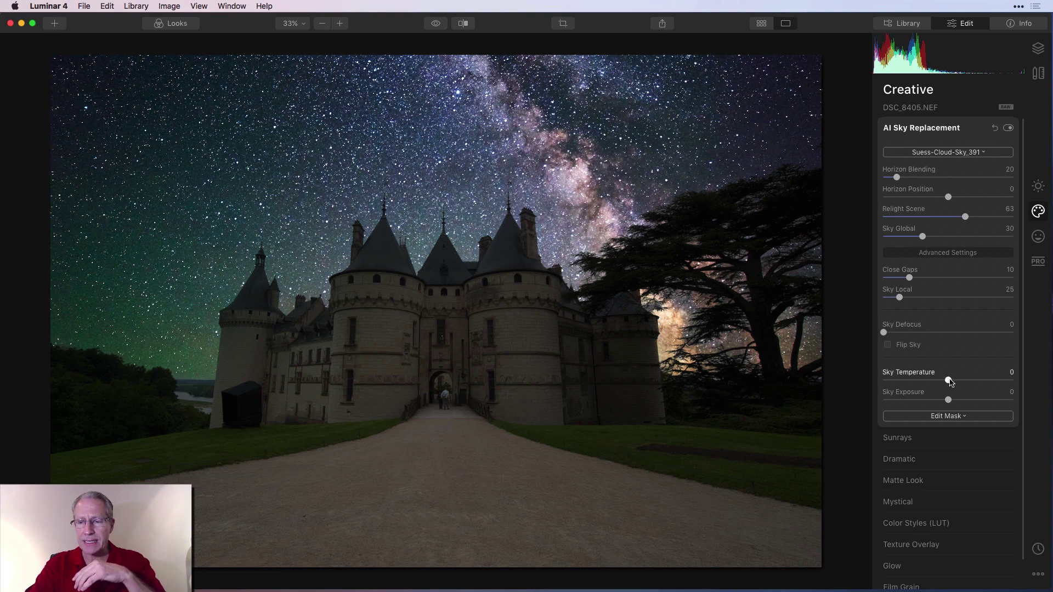
drag(948, 380, 931, 379)
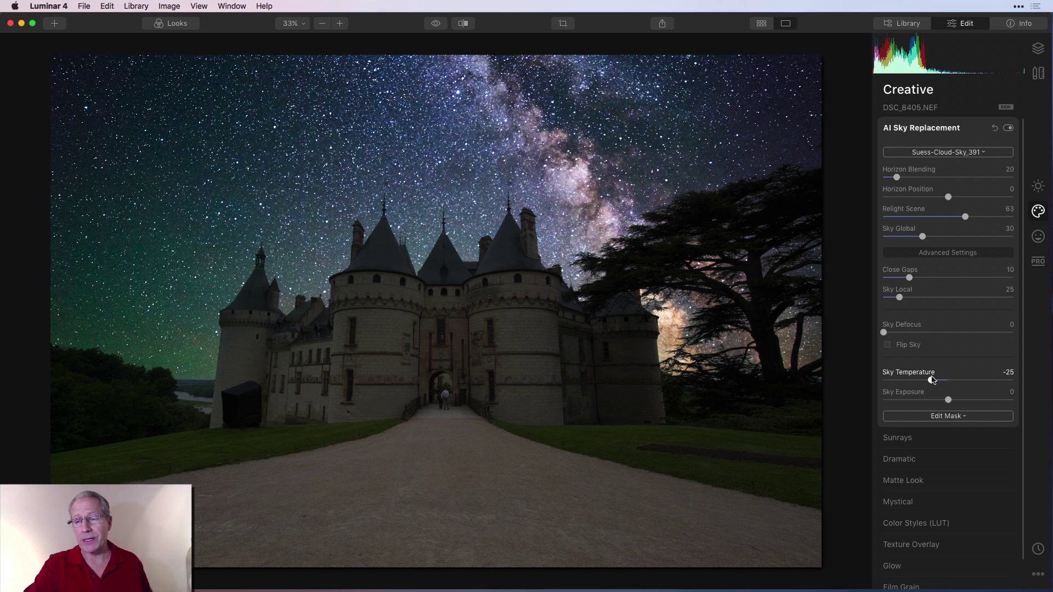
Set Essentials Light to Temperature 4863, Tint 11, Smart Contrast 55, Highlights 26, Shadows -23, and compare.
click(1038, 187)
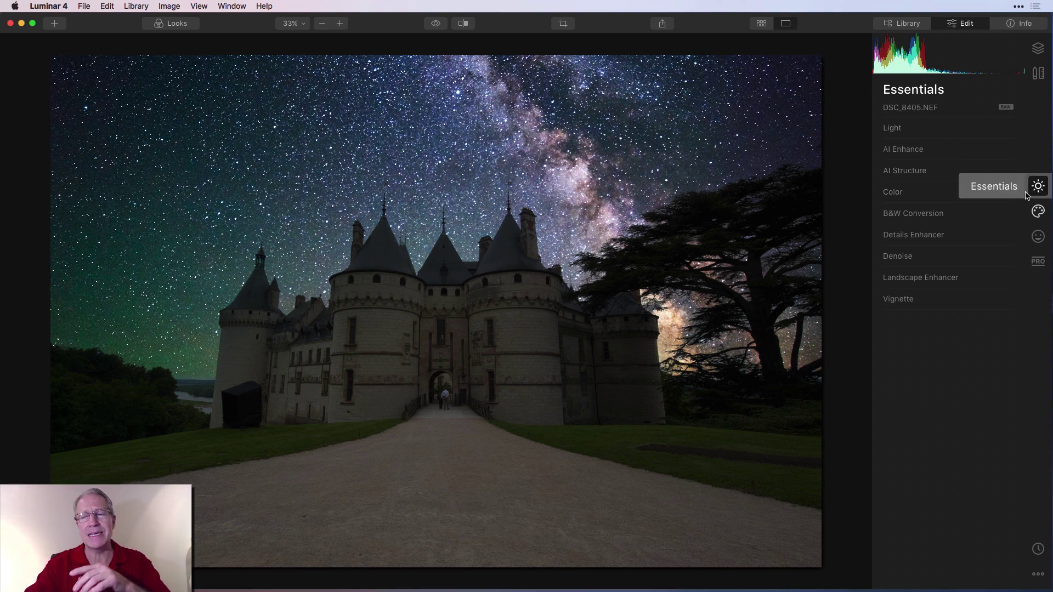
click(905, 129)
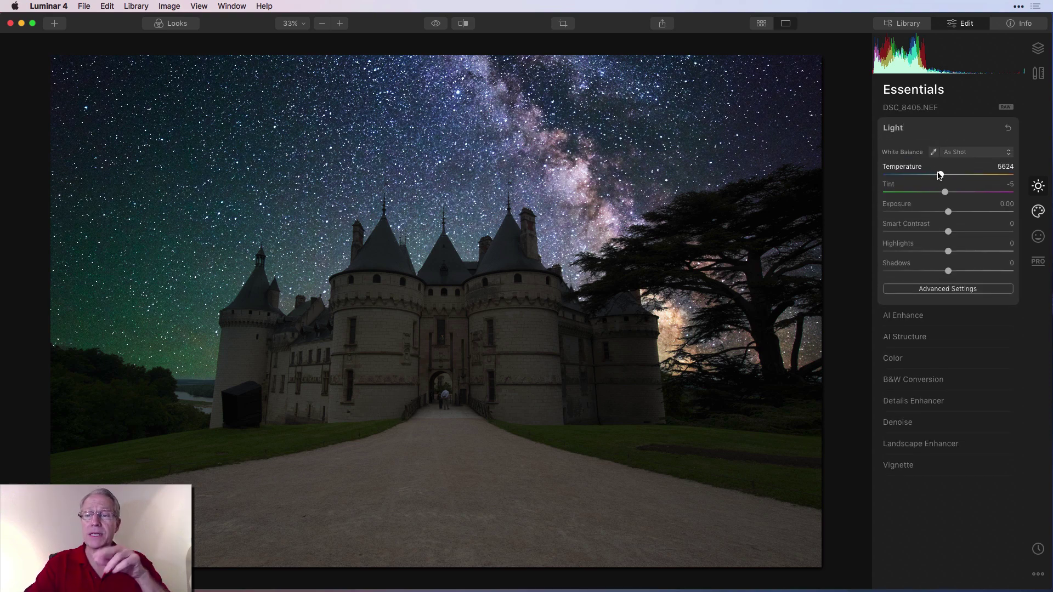
drag(940, 174, 956, 192)
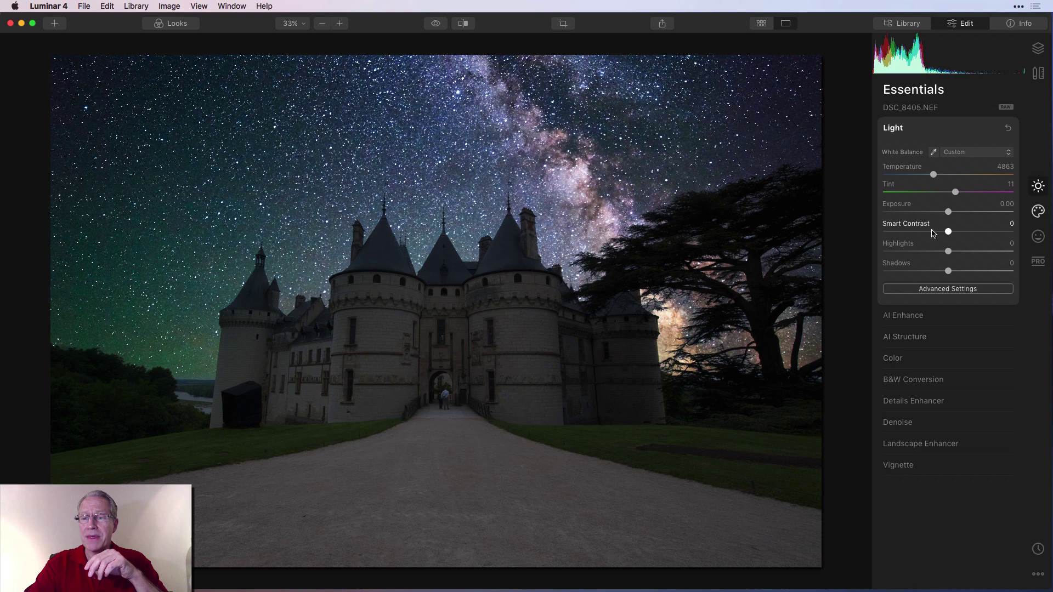
drag(948, 231, 968, 254)
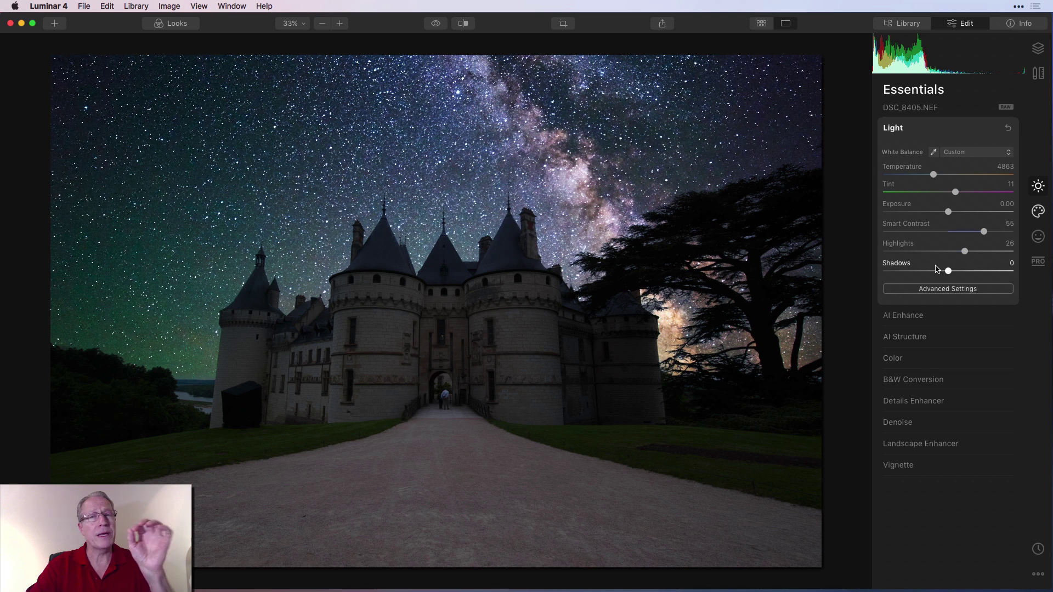
drag(948, 274, 932, 273)
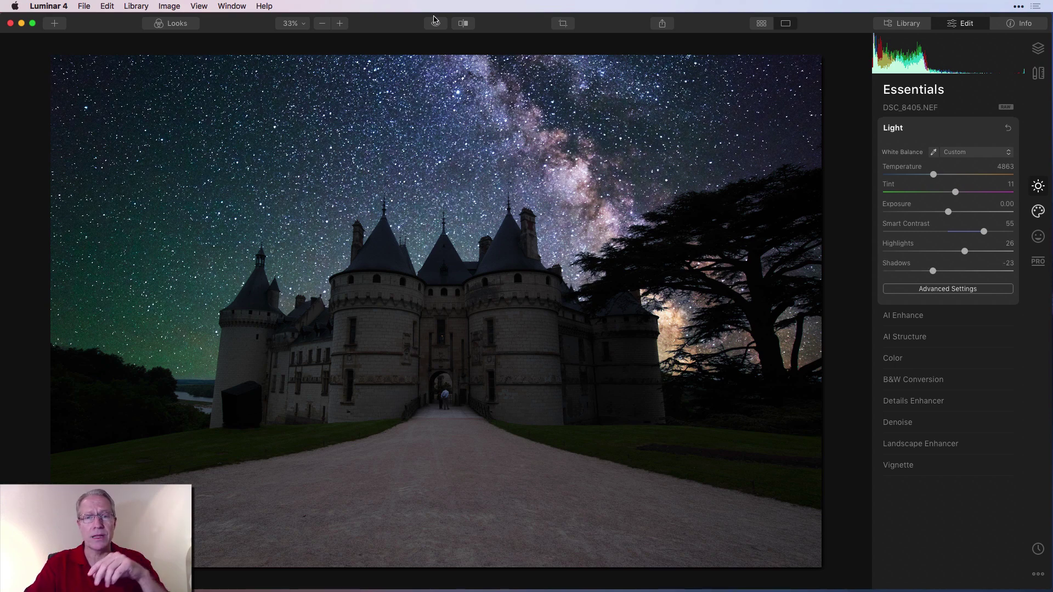
click(434, 25)
click(434, 25)
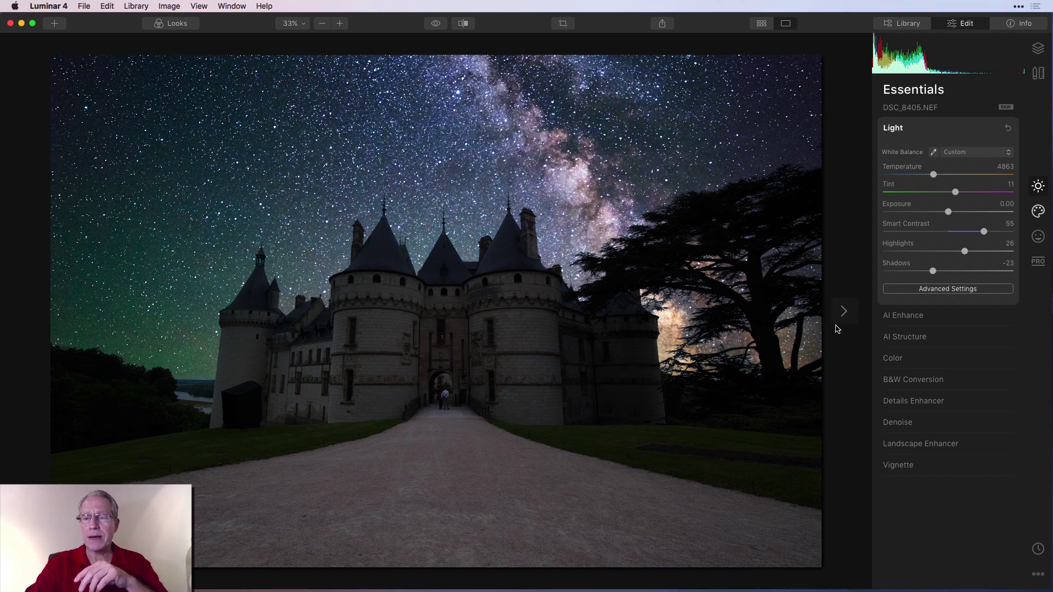
Set the AI Structure Amount slider to 23.
click(921, 336)
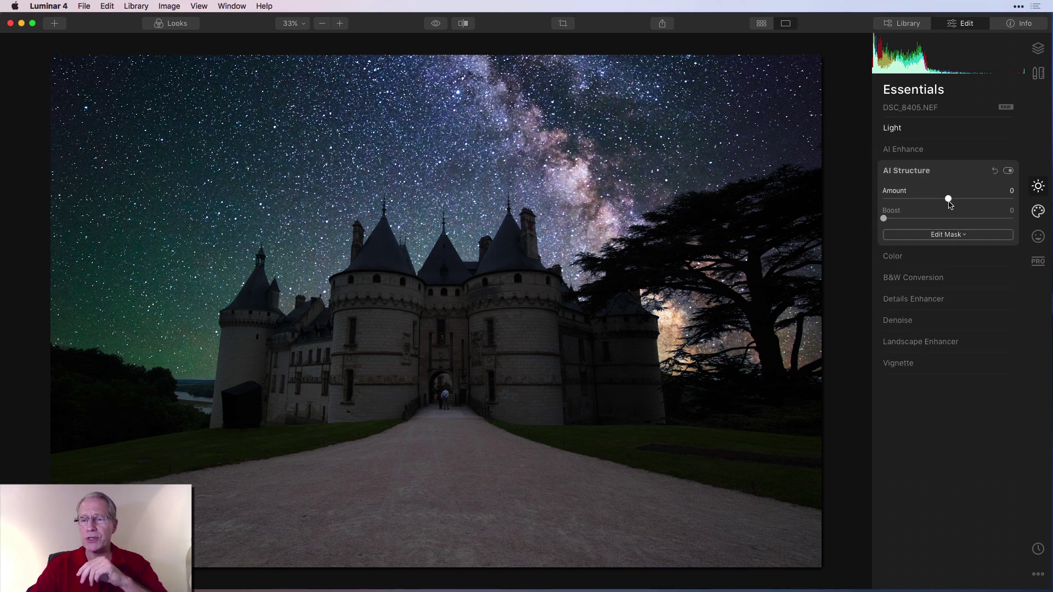
drag(948, 198, 964, 201)
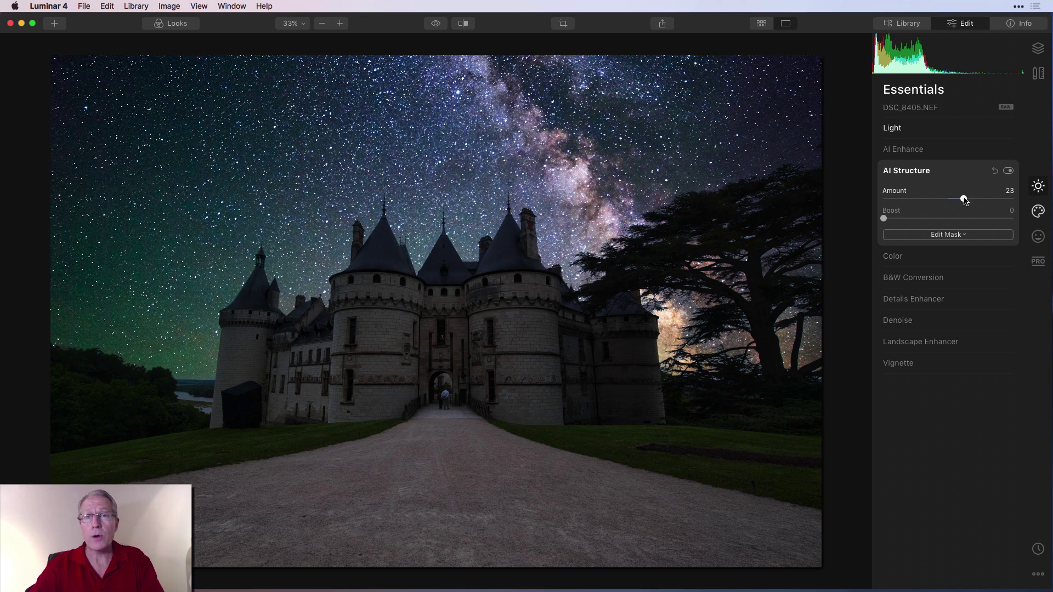
Lower the Adjustable Gradient's transition and set the top half's Warmth to -20.
click(1038, 261)
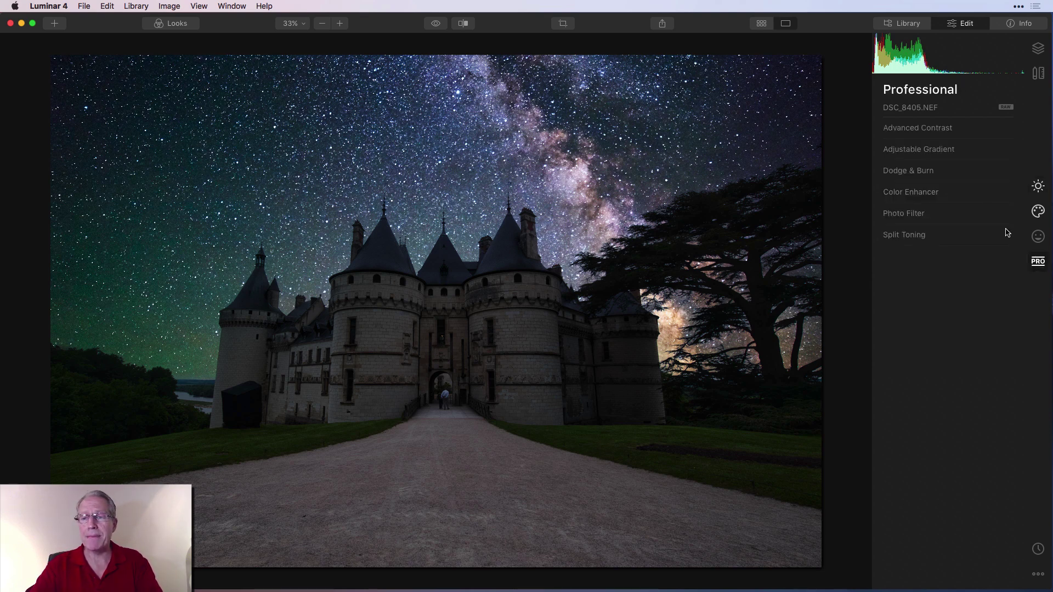
click(935, 150)
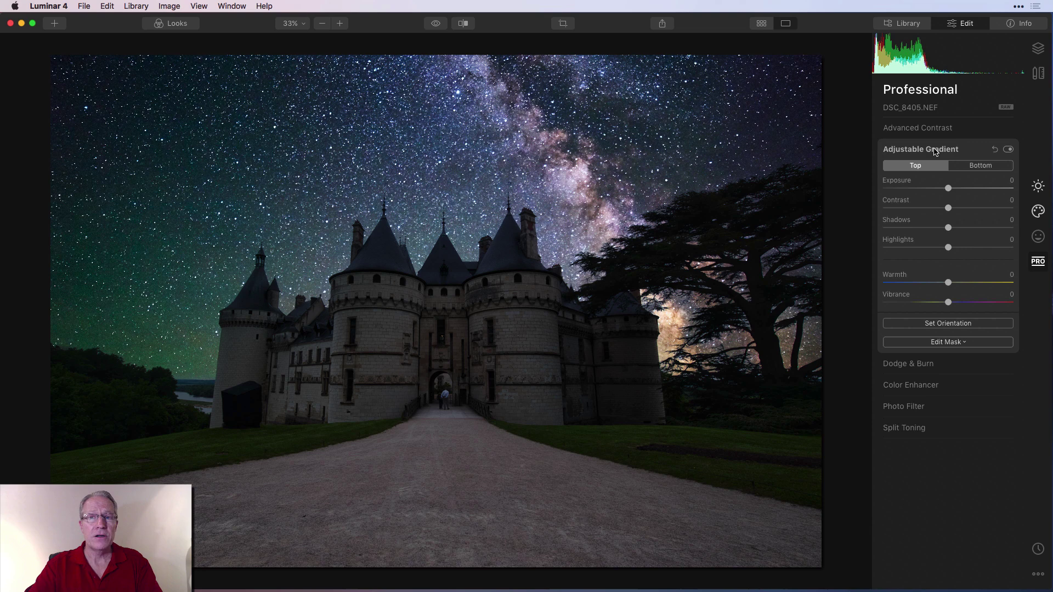
click(941, 328)
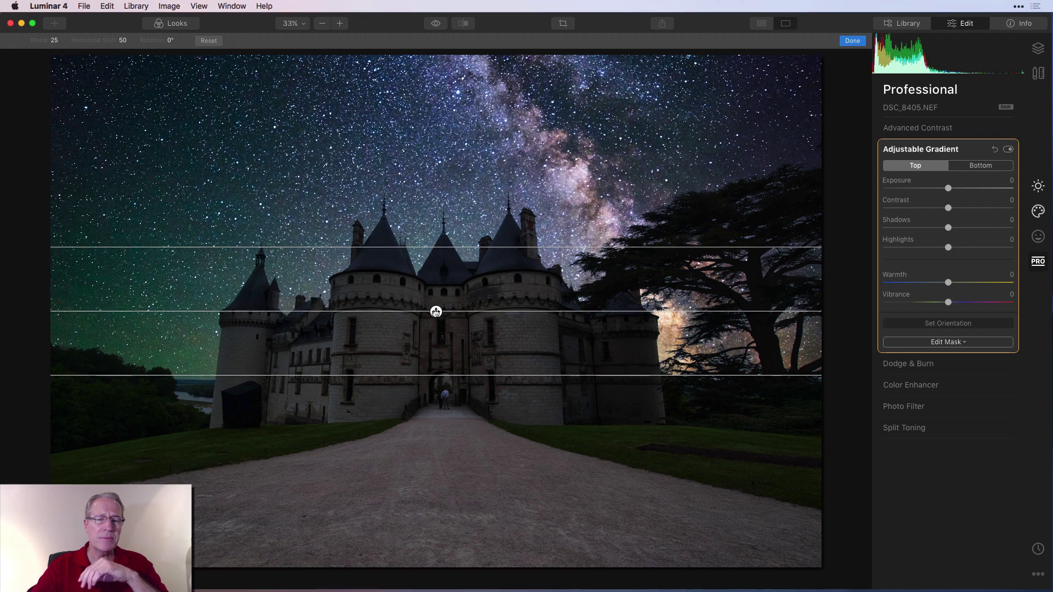
drag(436, 313, 435, 357)
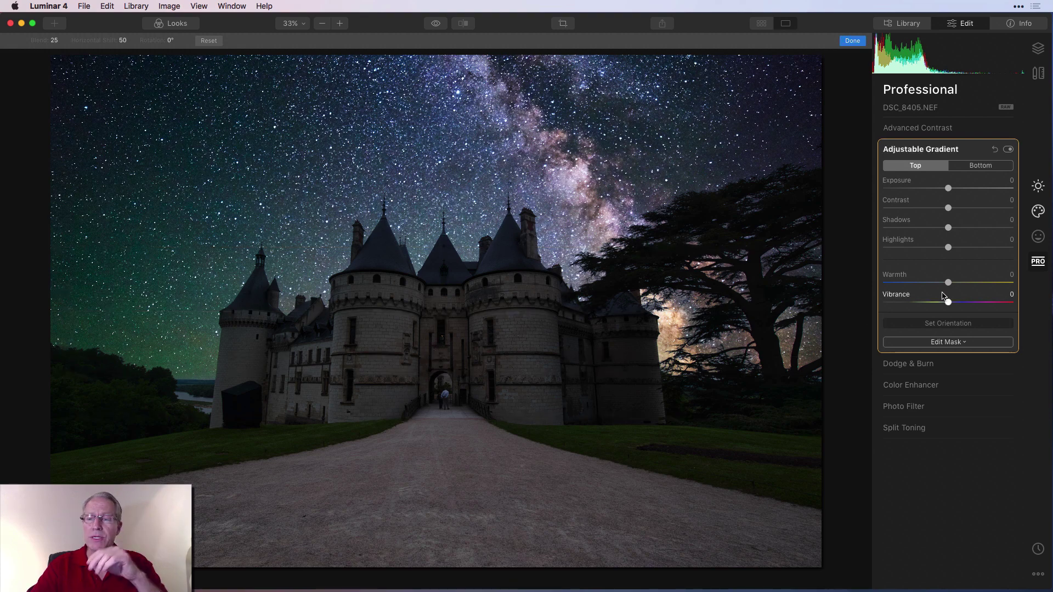
drag(948, 283, 934, 284)
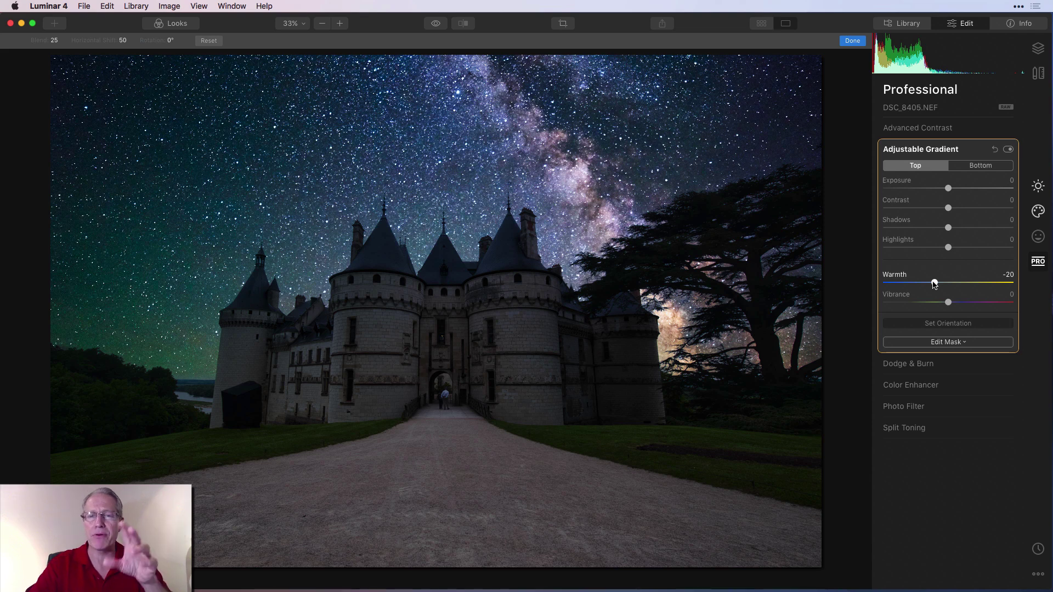
Set the gradient's bottom half to Exposure -75, Shadows -21, Warmth -11, and compare.
click(984, 167)
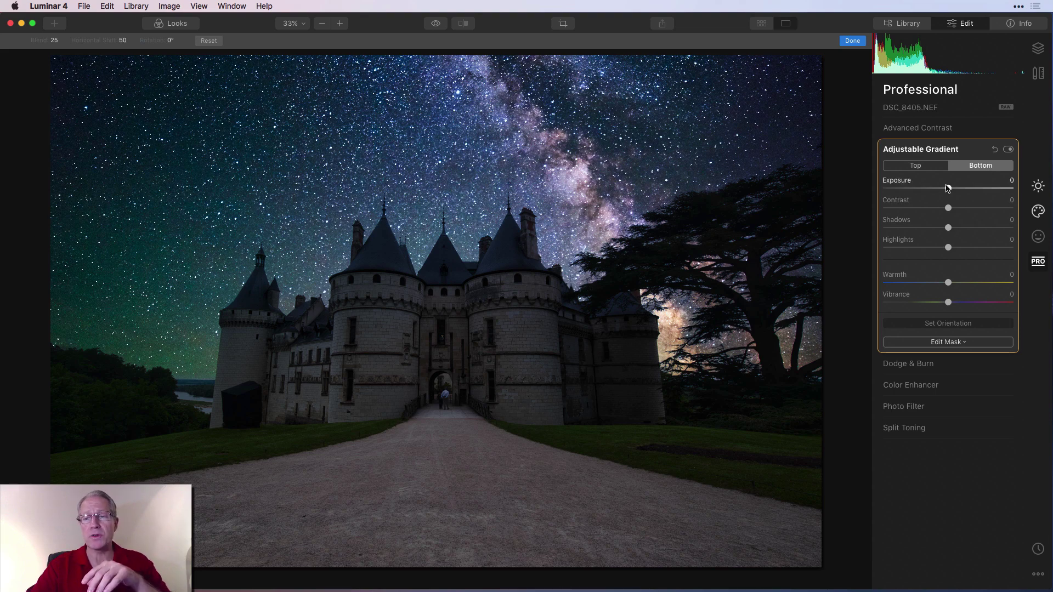
drag(948, 188, 897, 188)
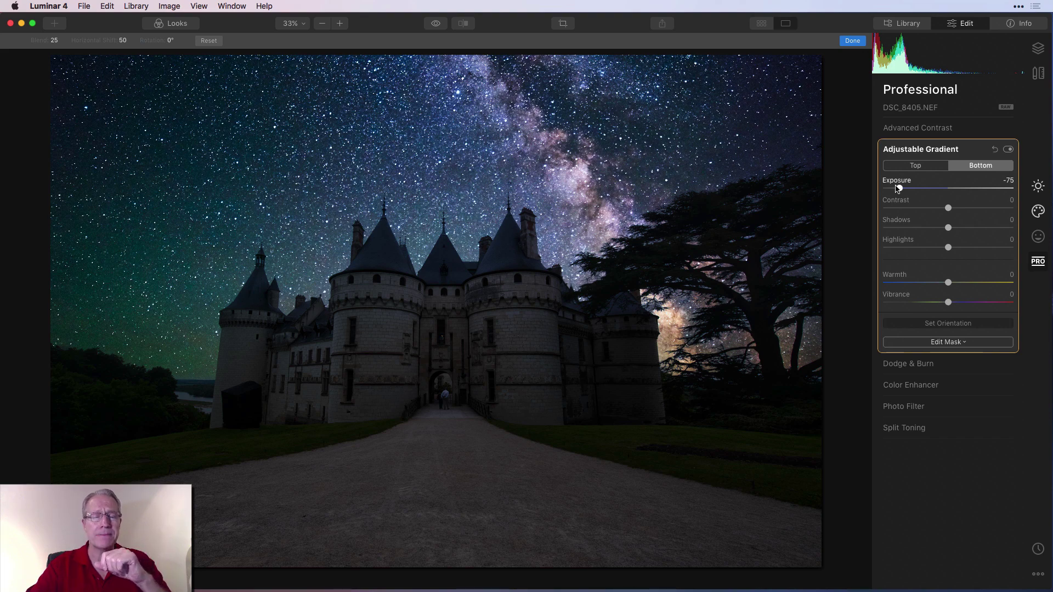
drag(948, 228, 934, 230)
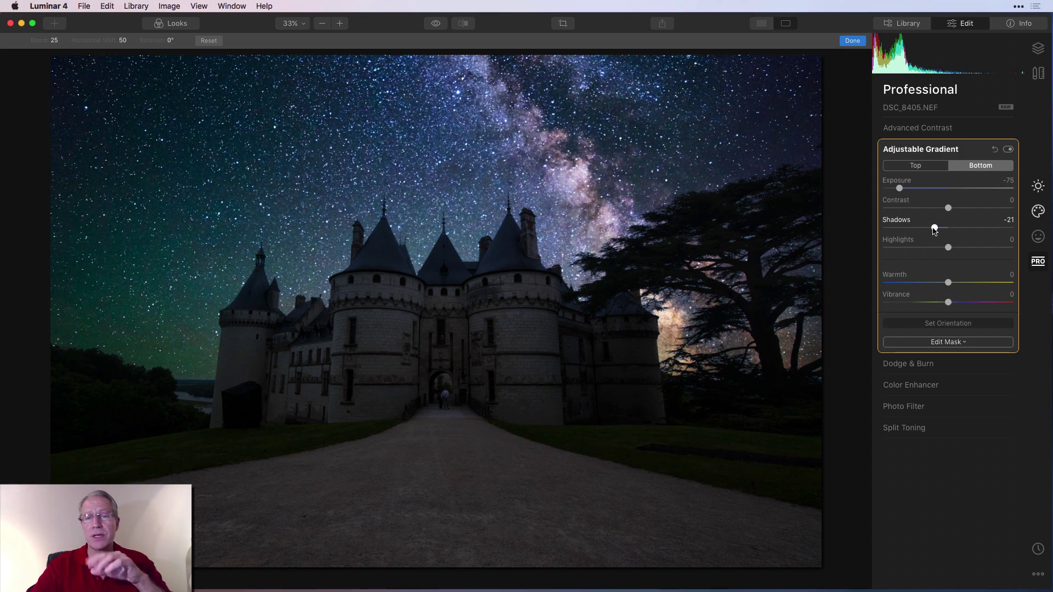
drag(948, 283, 940, 283)
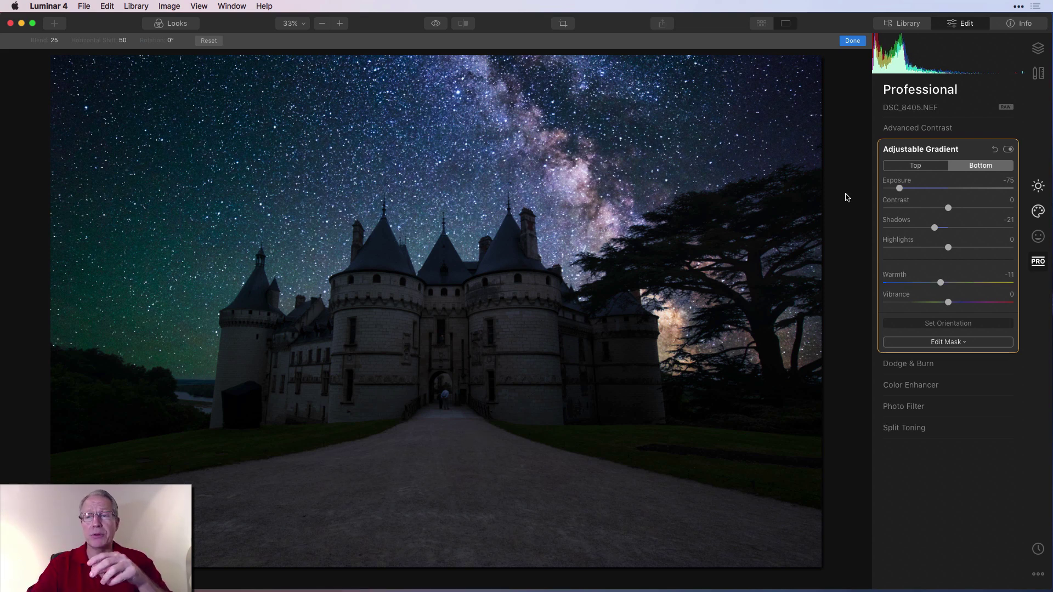
click(853, 41)
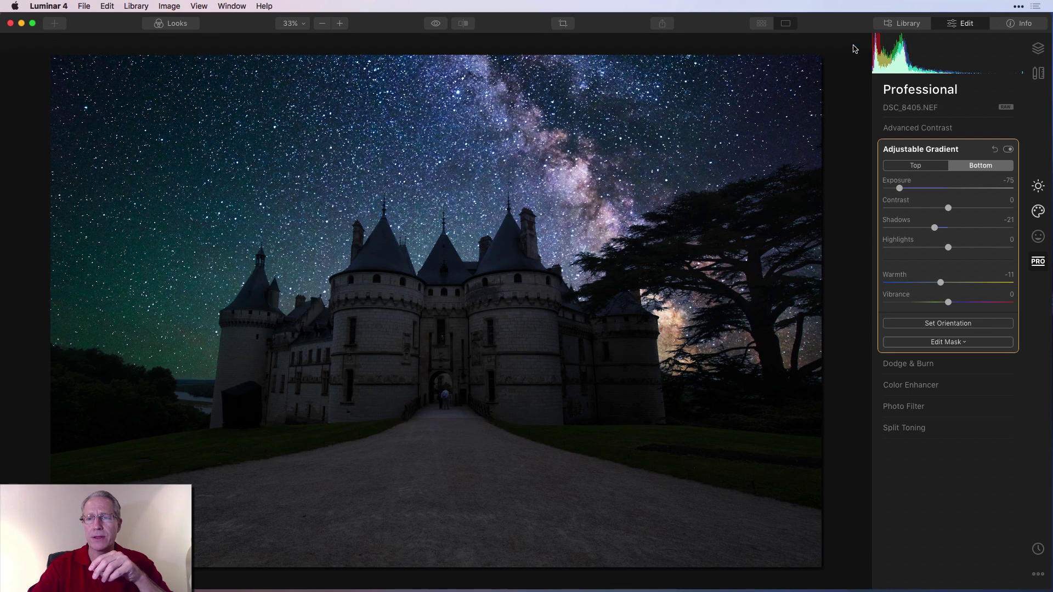
click(437, 25)
click(436, 25)
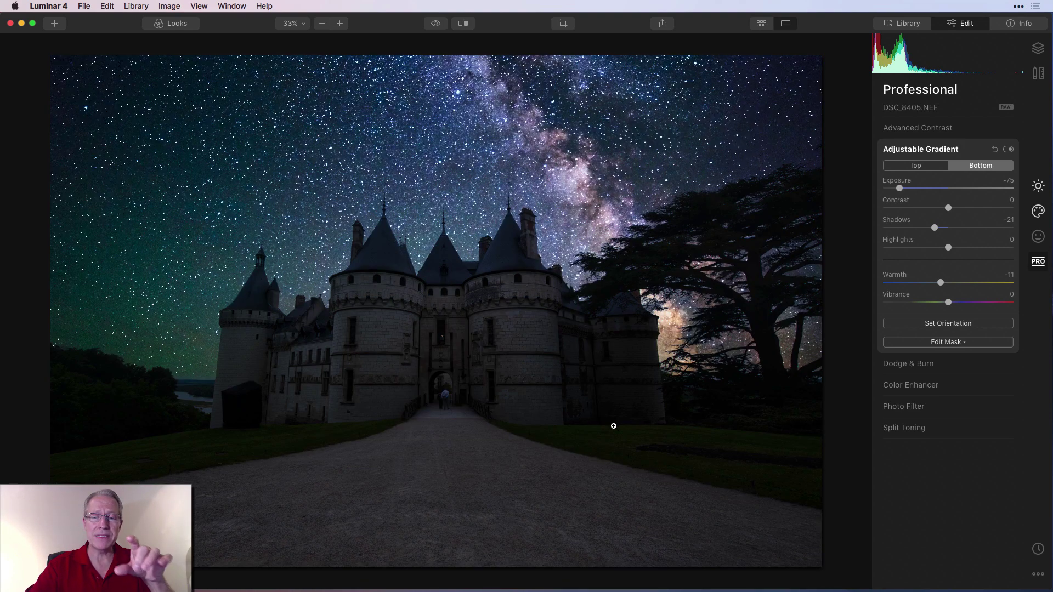
Add a Vignette with Amount -53 and Size 28, then start Choose Subject.
click(1038, 187)
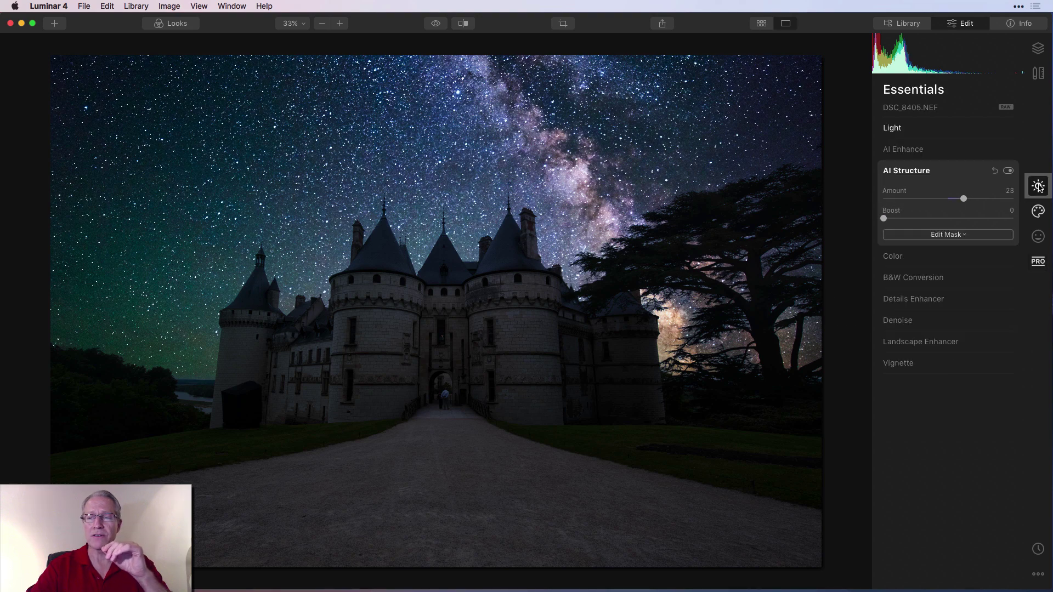
click(900, 364)
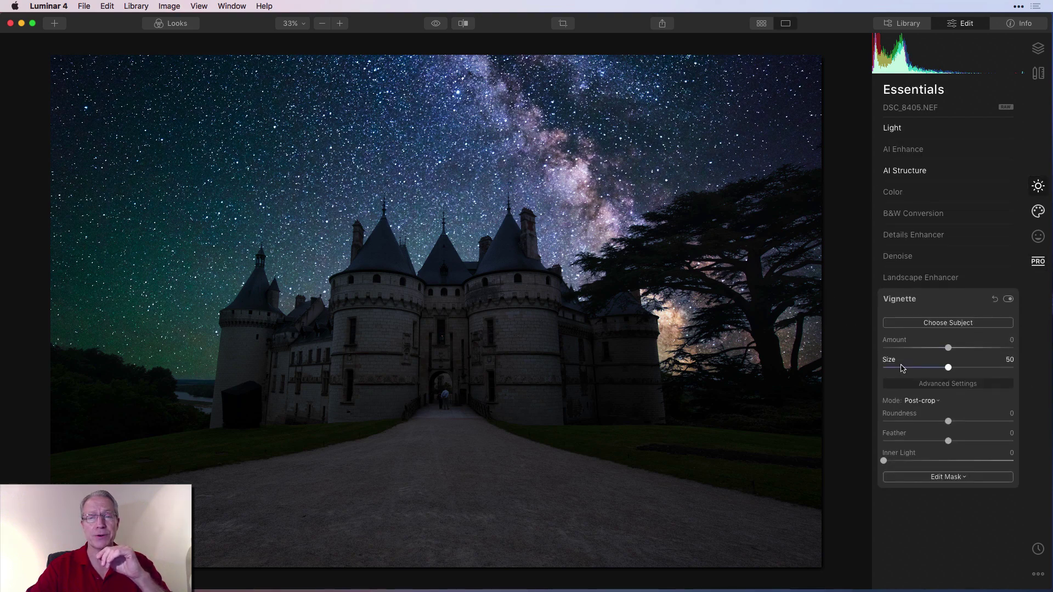
drag(948, 348, 922, 372)
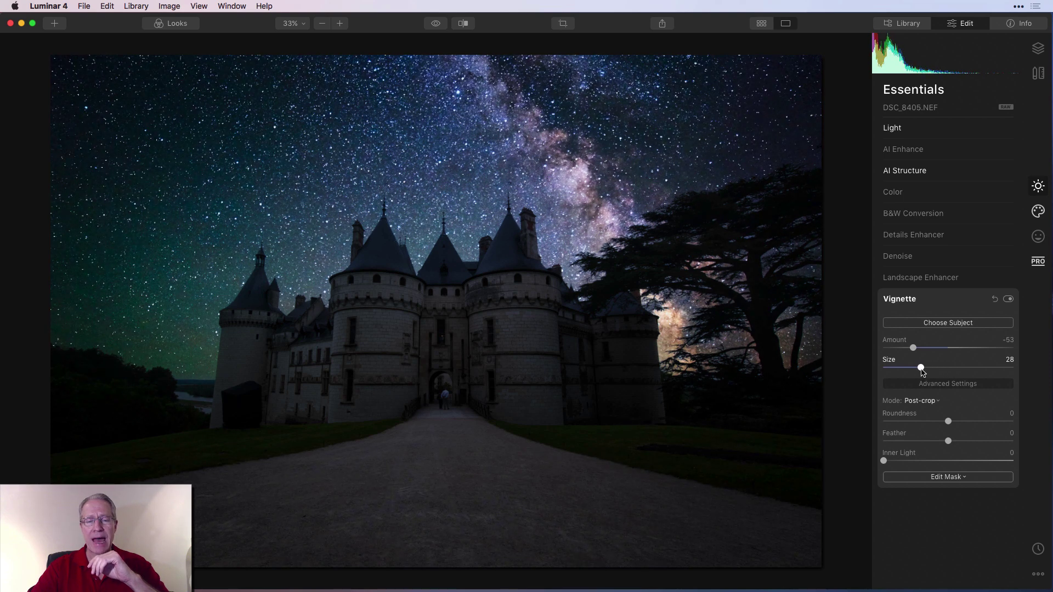
click(950, 324)
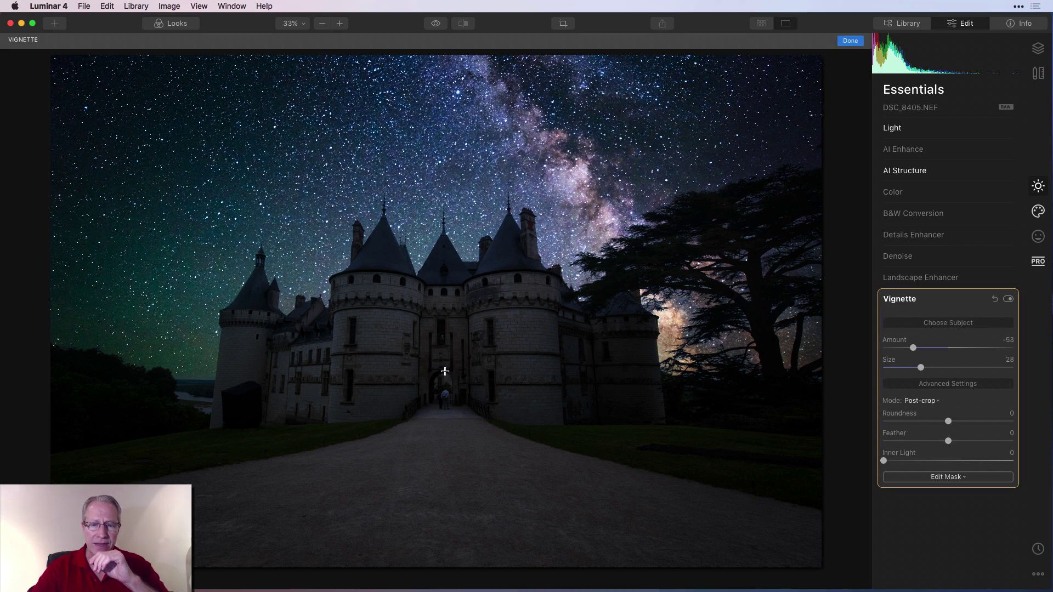
Centre the vignette on the castle gate with Feather 100 and Inner Light 34.
click(444, 371)
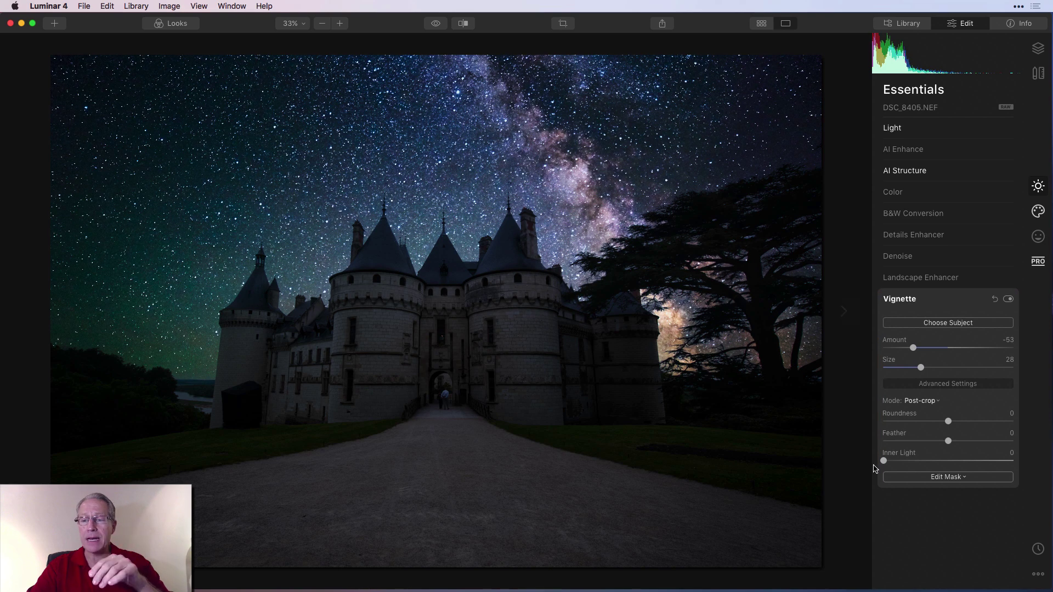
drag(883, 460, 868, 444)
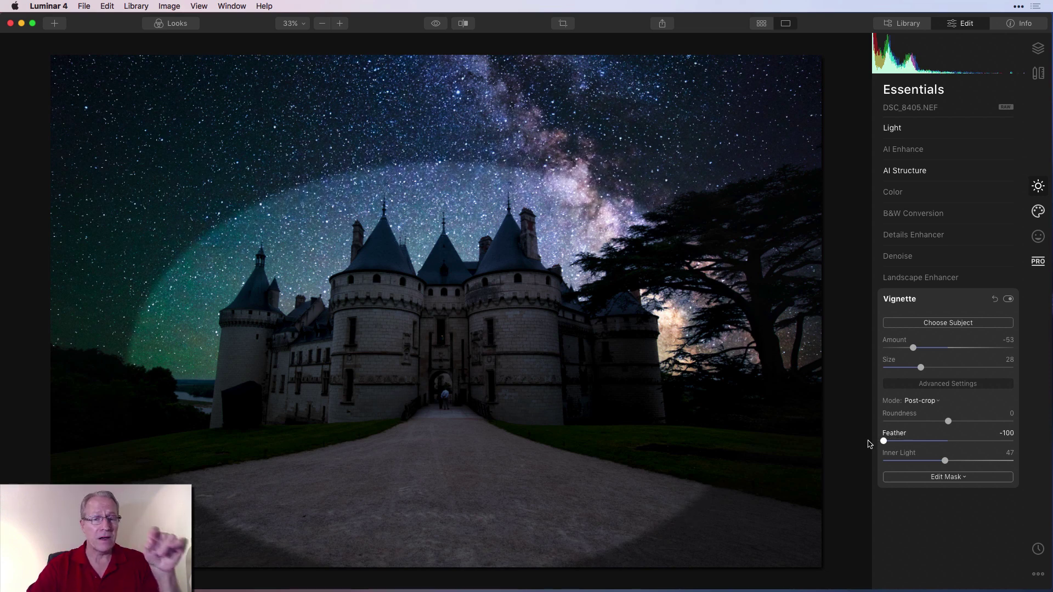
drag(868, 444, 1050, 413)
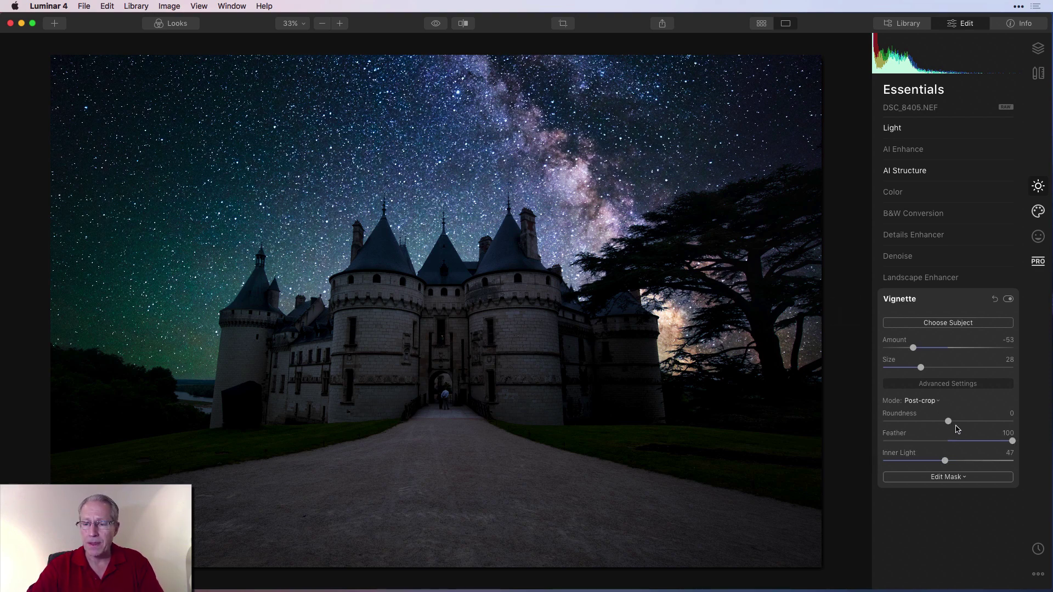
drag(945, 461, 928, 462)
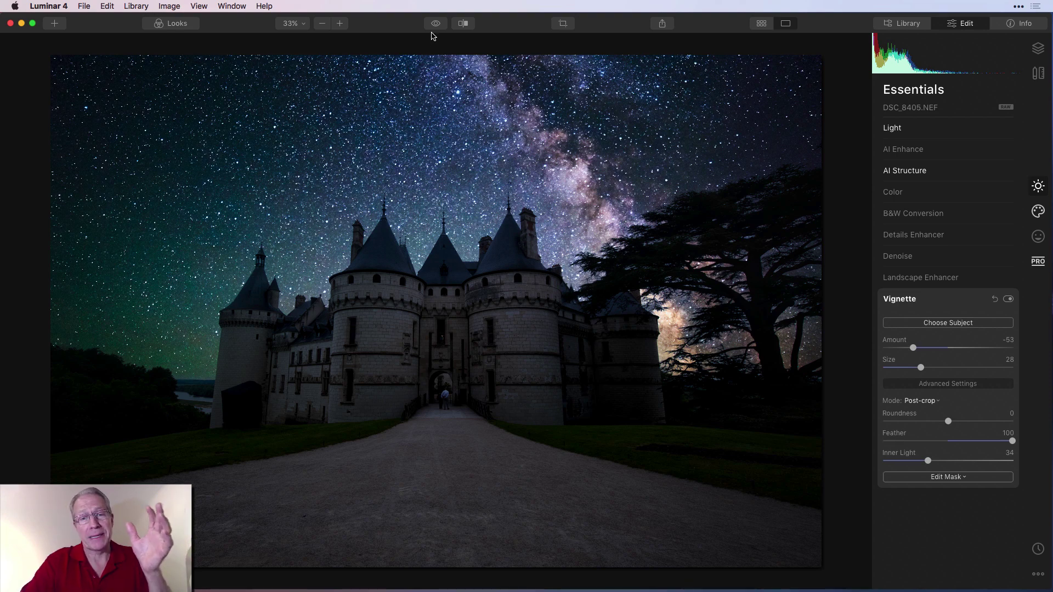
click(437, 26)
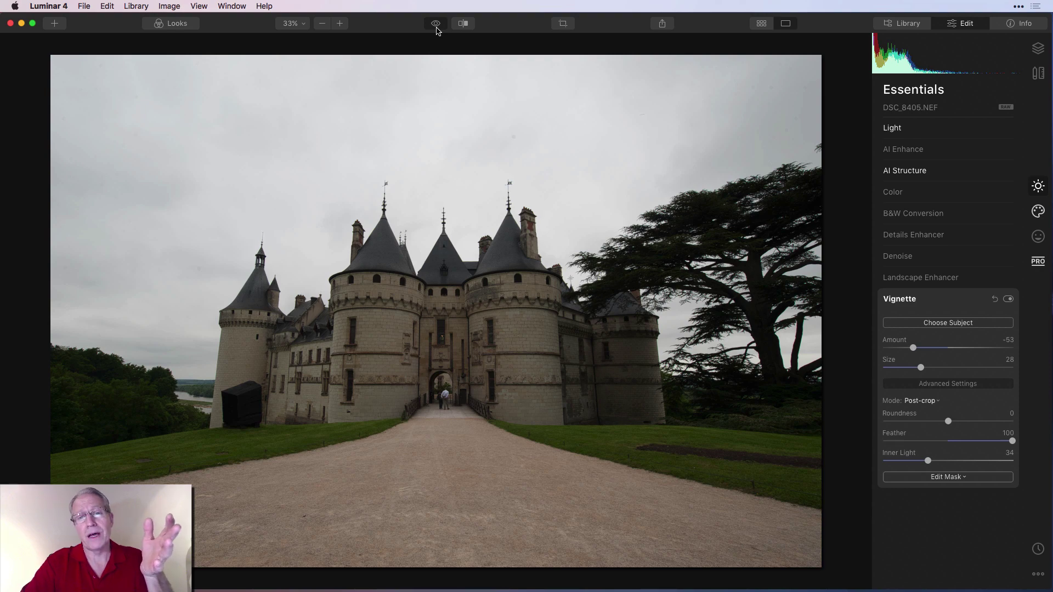
click(438, 30)
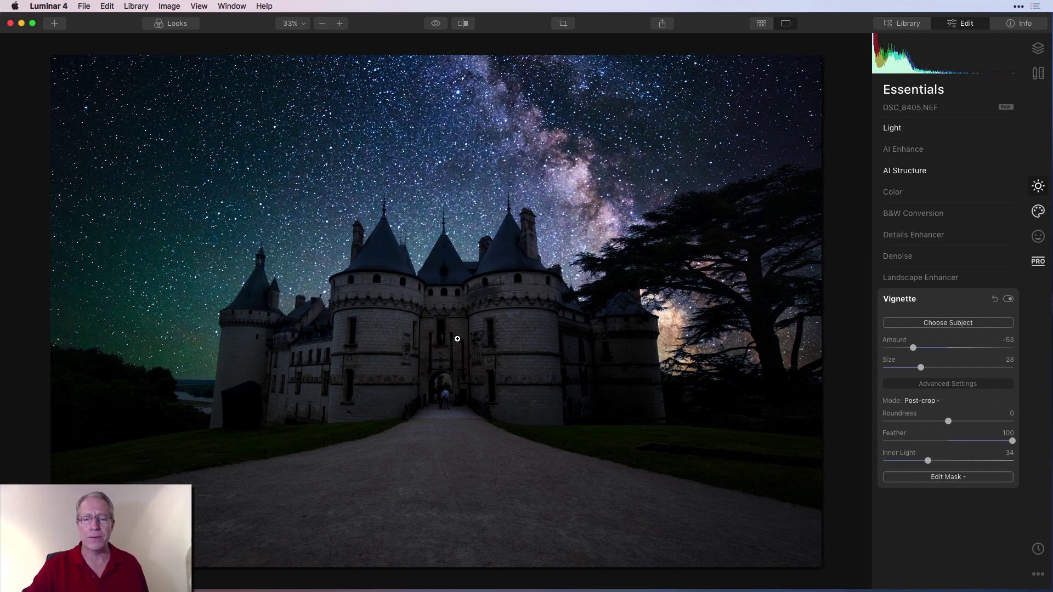
click(435, 28)
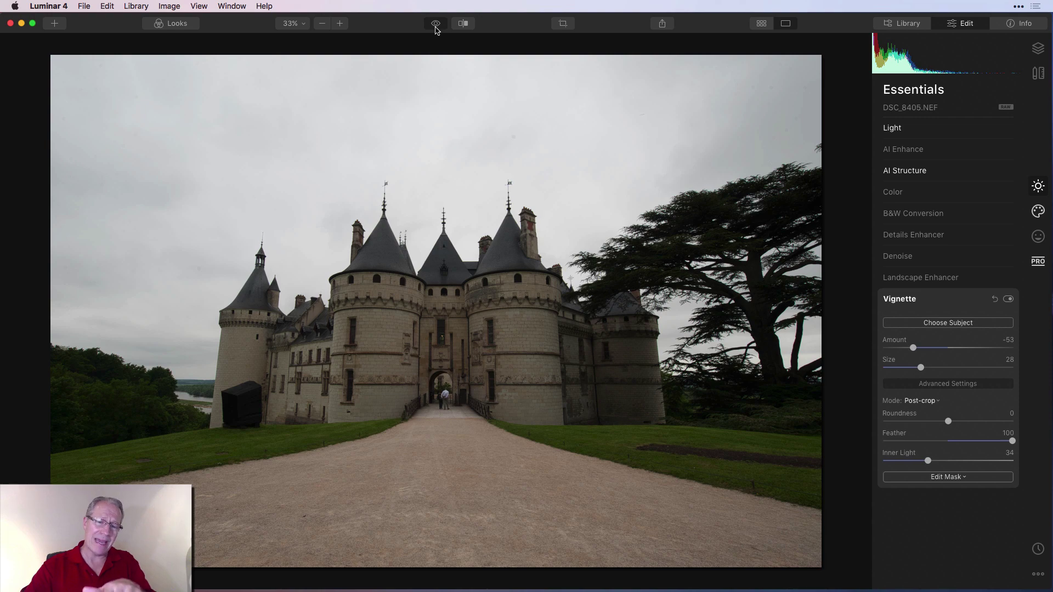
click(436, 28)
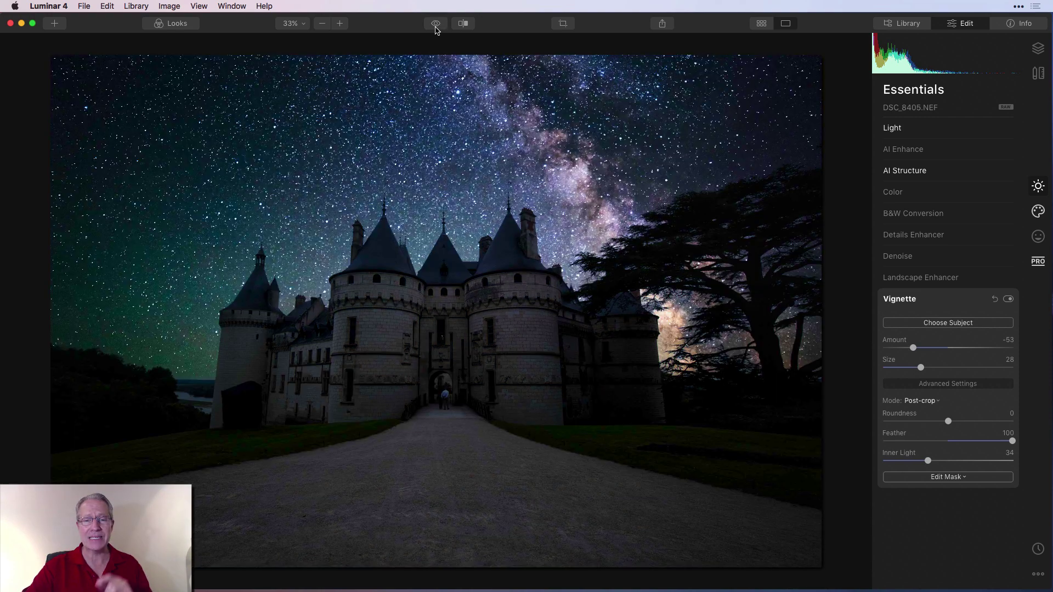